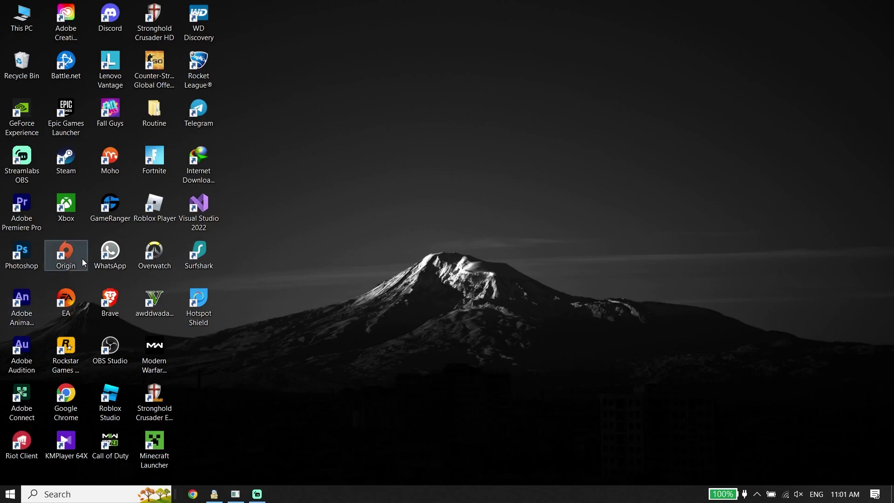
Open Steam and show the Installed Files options in the properties of Grand Theft Auto V from the library.
double_click(57, 159)
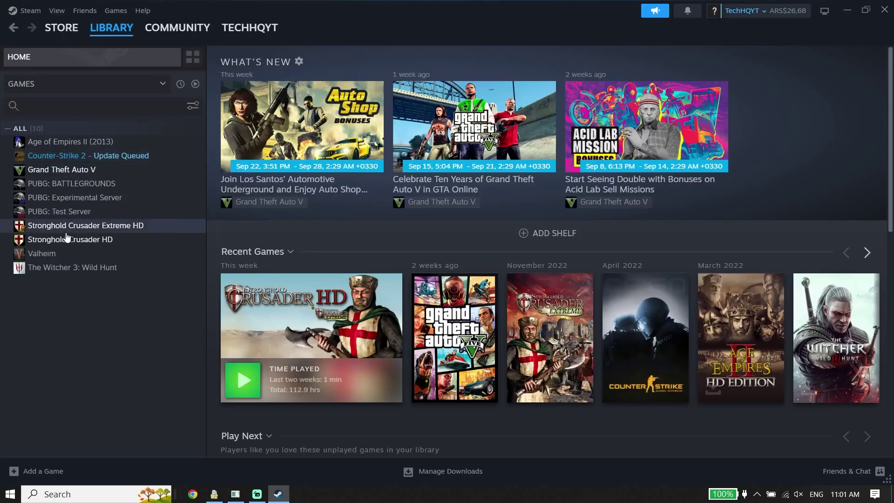
left_click(105, 28)
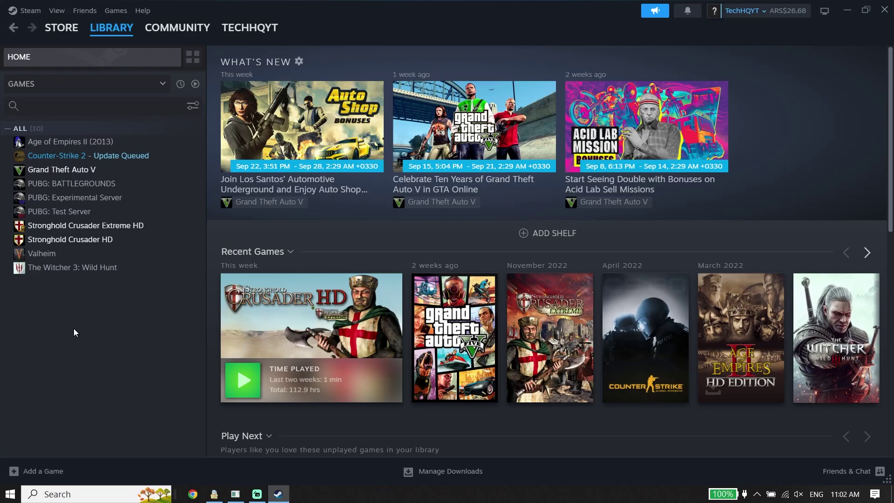
right_click(81, 165)
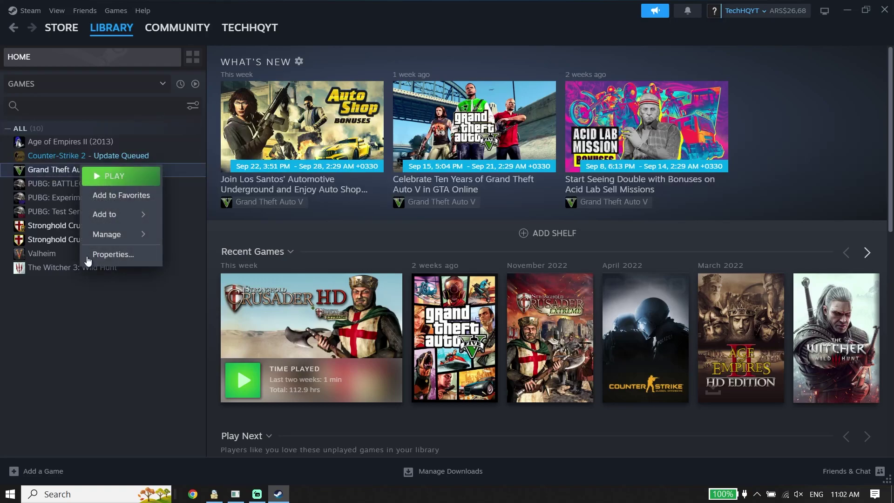
left_click(108, 254)
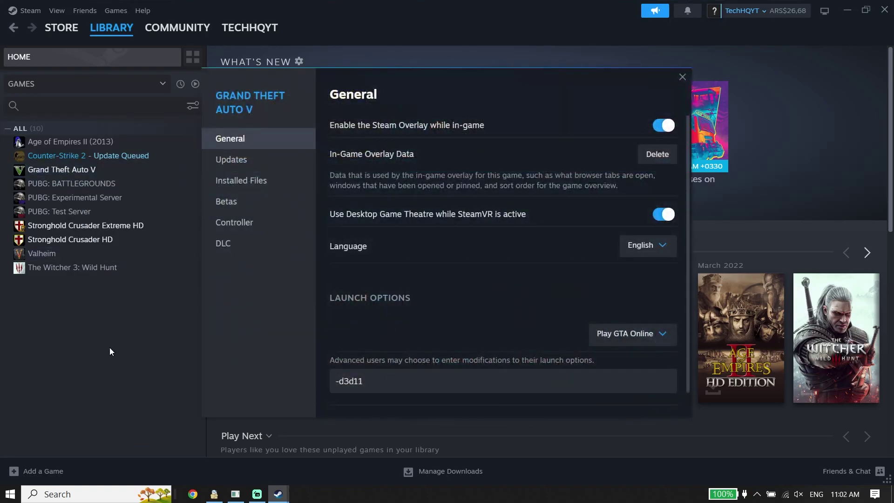
left_click(226, 182)
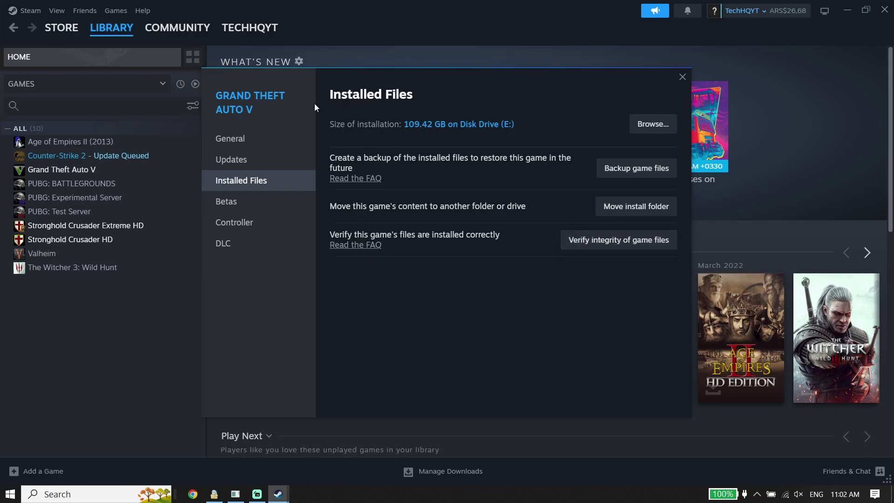
Set the launch options of Grand Theft Auto V to -d3d11 in its general properties.
left_click(229, 139)
scroll(461, 224, "down", 1)
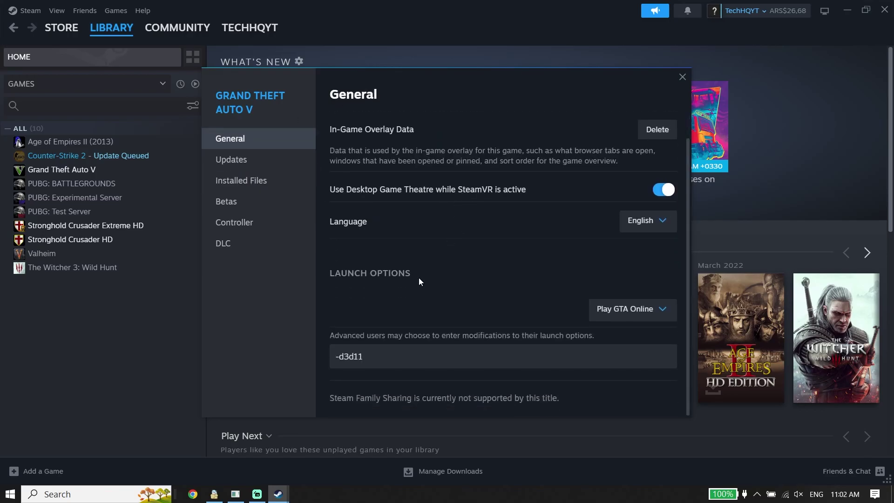
left_click(375, 351)
key("ctrl+a")
key("BackSpace")
type("-d3d11")
left_click_drag(364, 360, 331, 360)
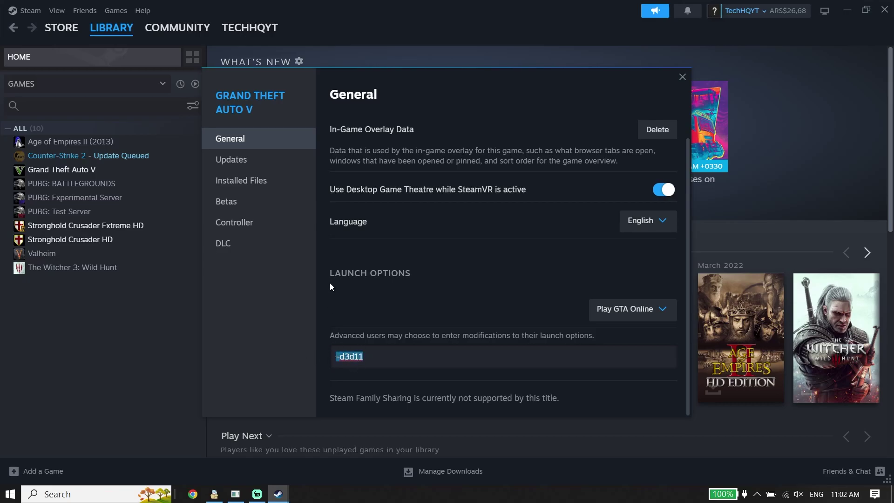
left_click(359, 294)
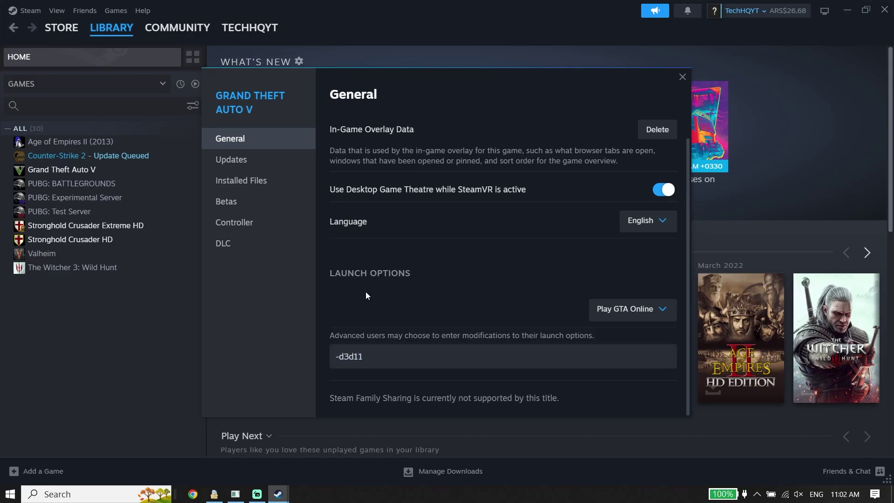
Review the file integrity verification option for Grand Theft Auto V and close both the game properties and Steam.
left_click(241, 180)
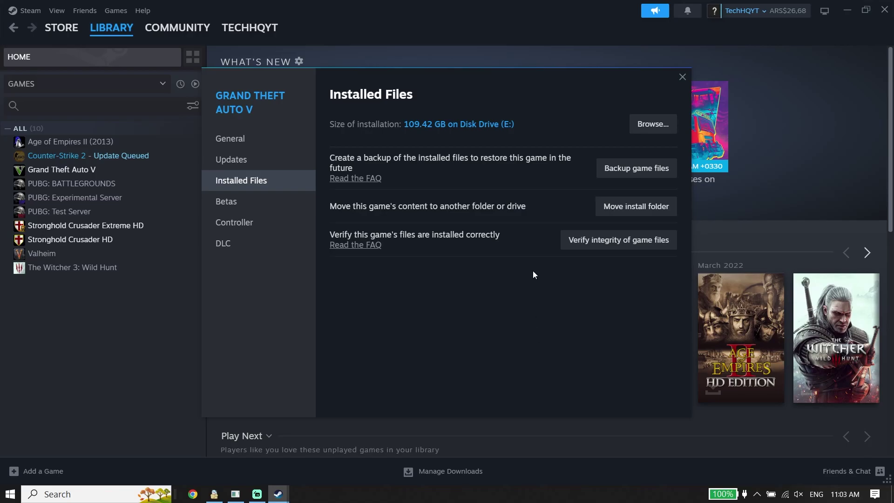
left_click(683, 77)
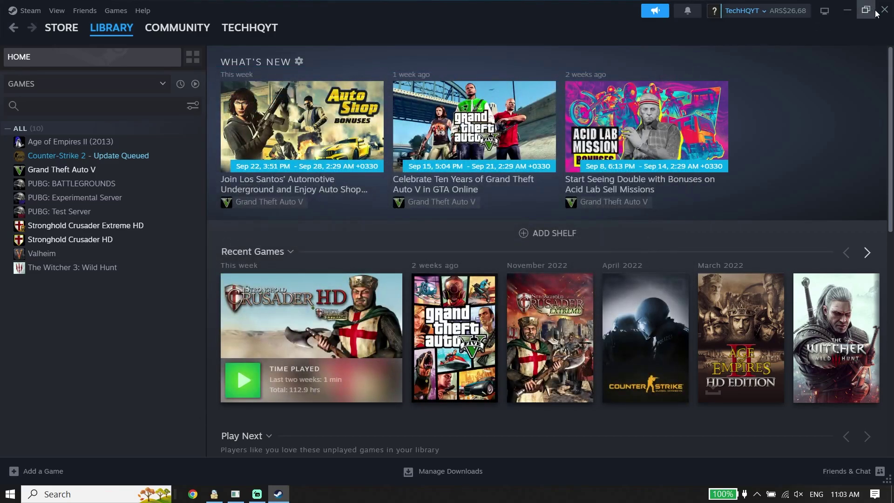
left_click(884, 10)
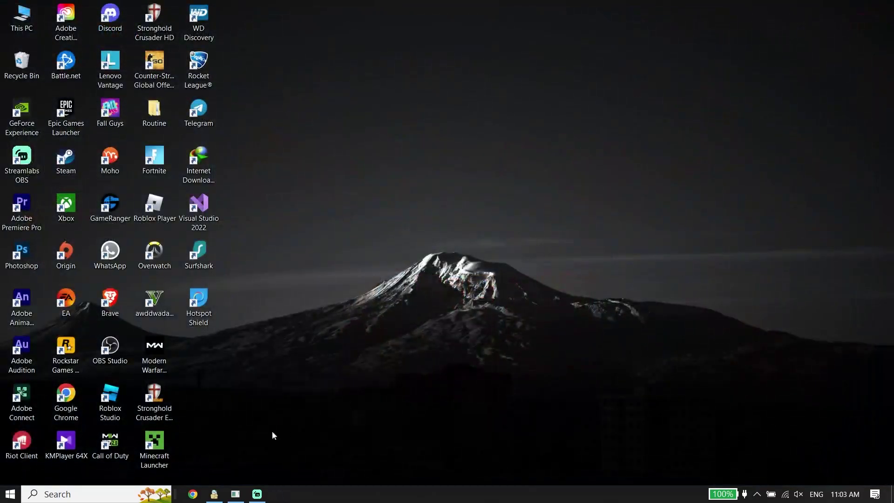
Open Windows Defender Firewall and show the list of apps allowed to communicate through it.
left_click(84, 494)
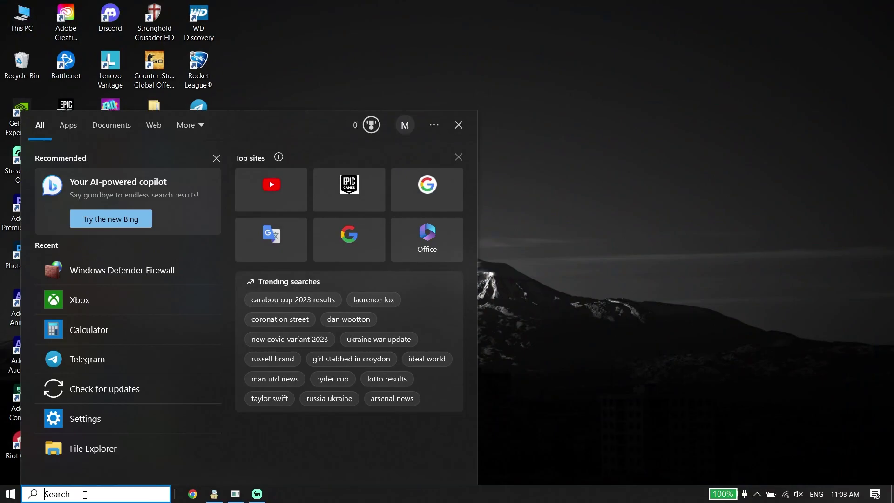
type("win")
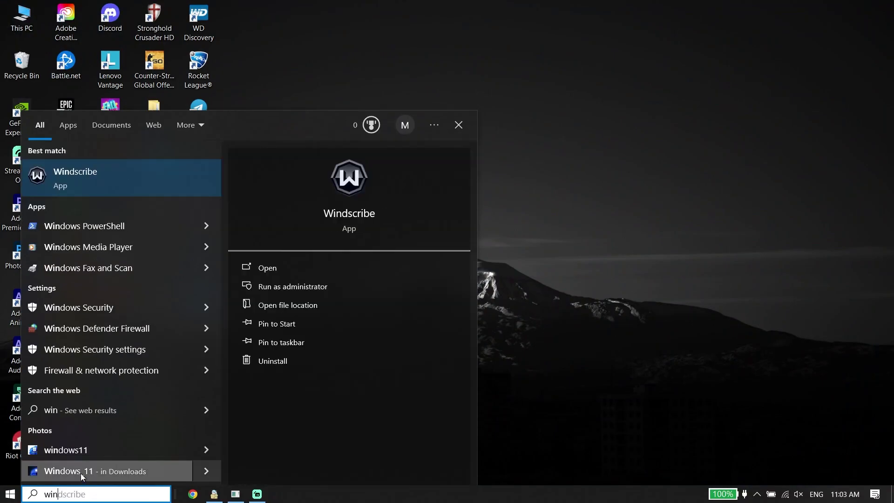
left_click(82, 328)
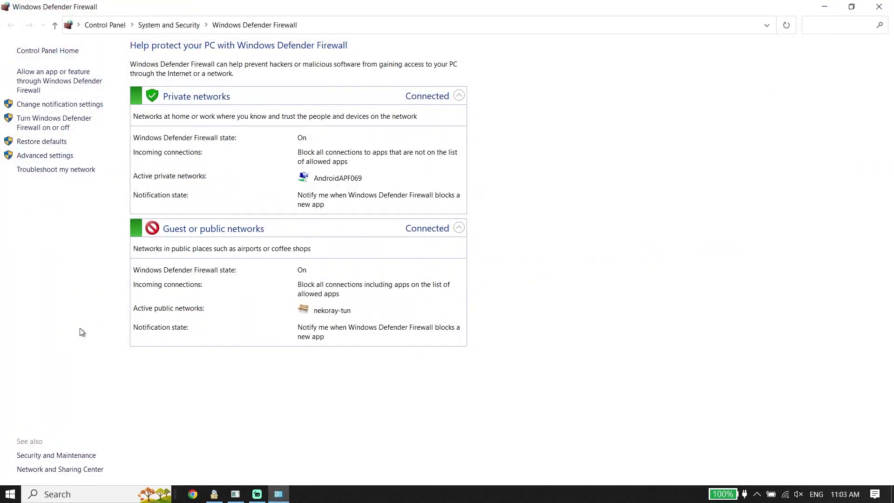
left_click(55, 81)
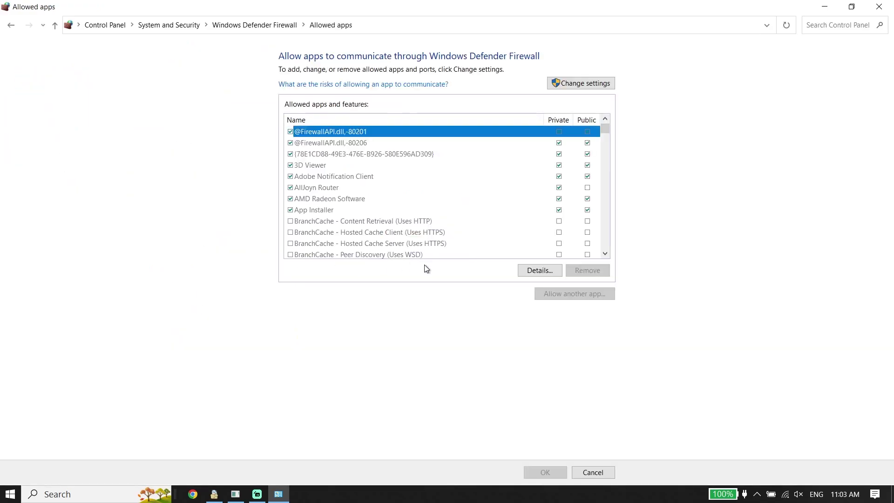
Try to allow another app through the firewall by browsing for its executable.
left_click(596, 85)
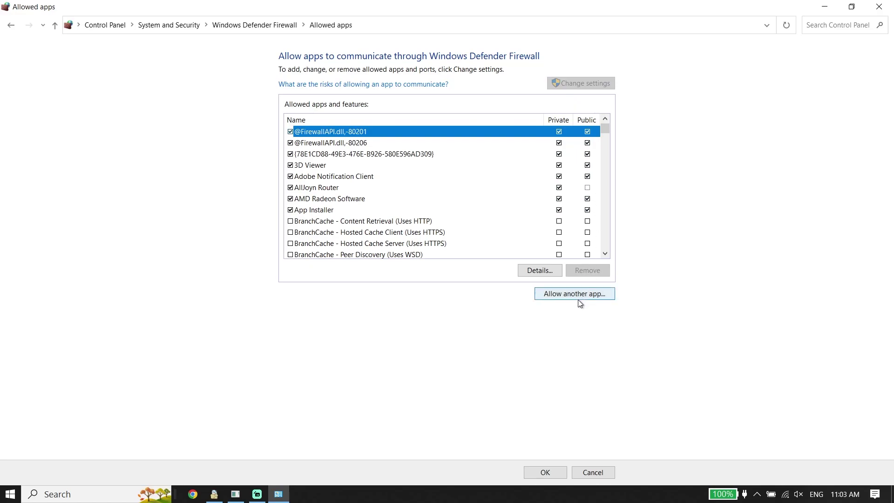
left_click(577, 298)
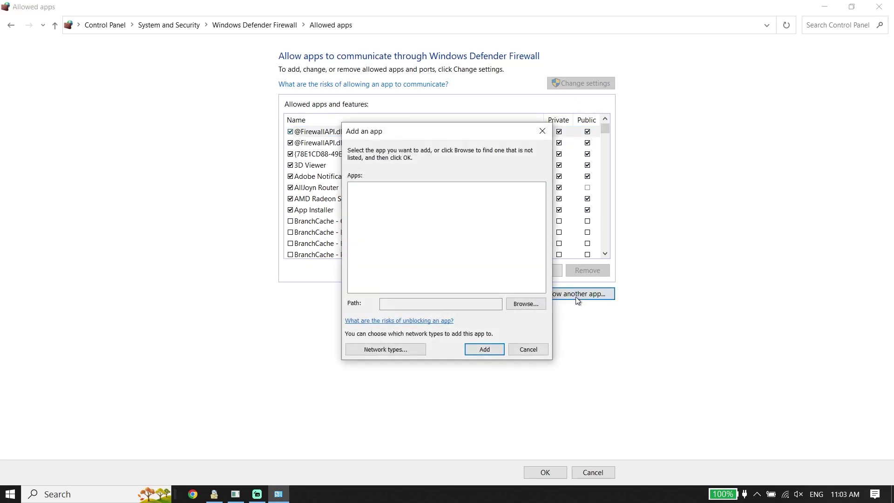
left_click(531, 304)
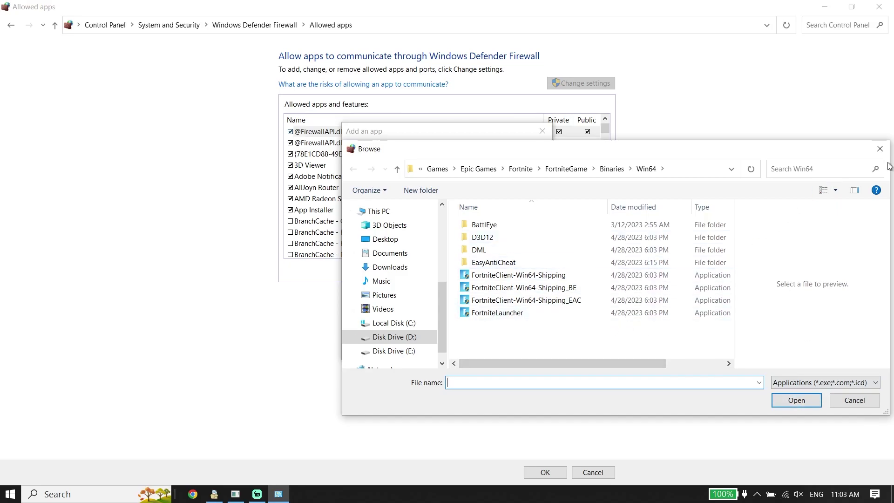
left_click(879, 149)
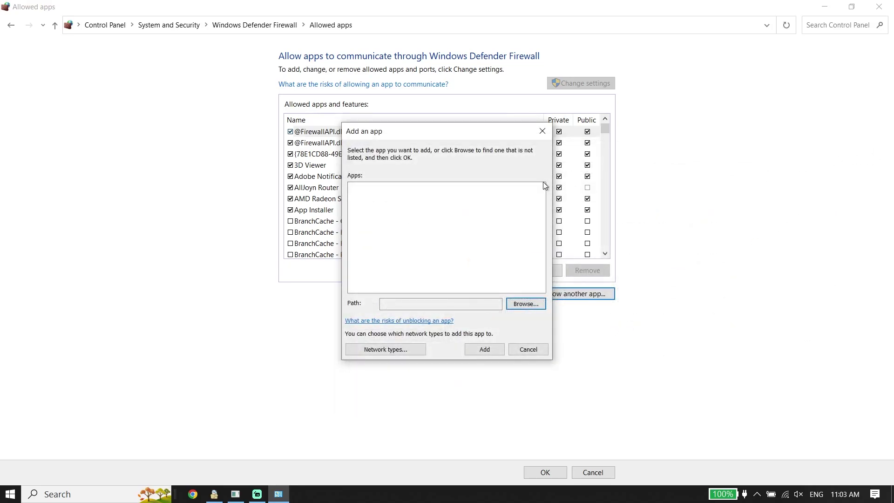
left_click(542, 132)
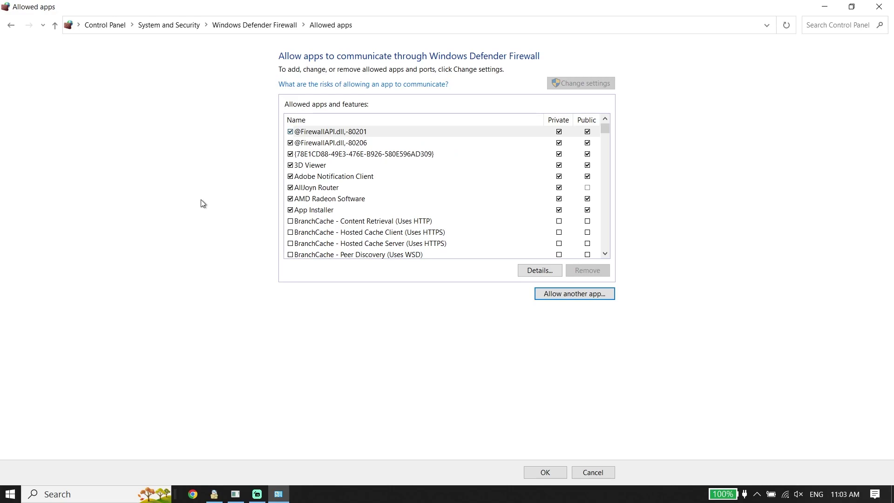
Turn off Windows Defender Firewall for both private and public networks, apply the change and close the firewall window.
left_click(249, 25)
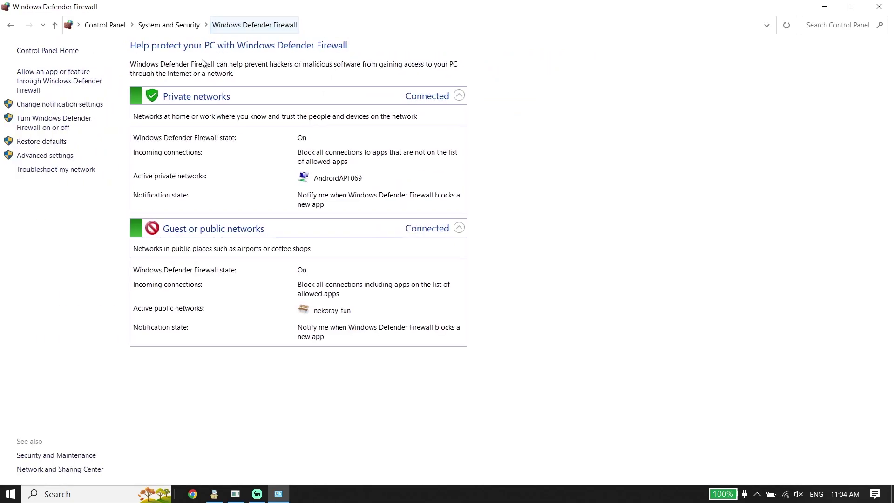
left_click(58, 129)
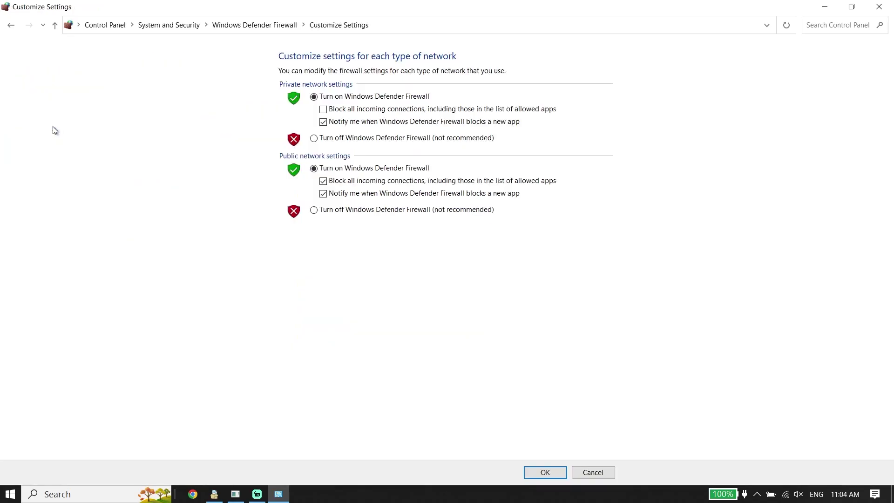
left_click(314, 138)
left_click(314, 210)
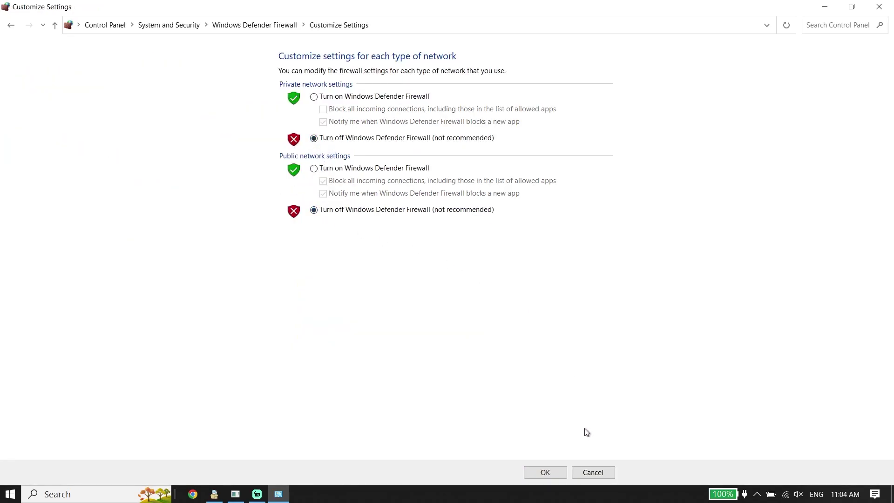
left_click(544, 473)
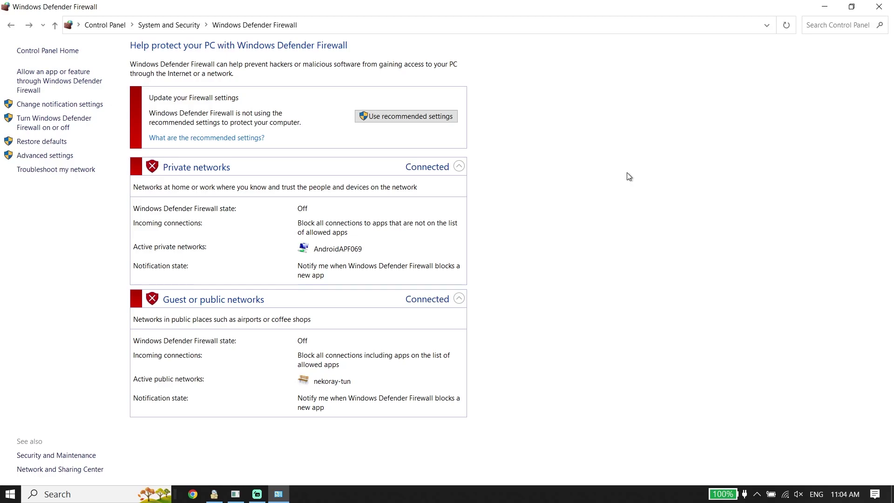
left_click(880, 6)
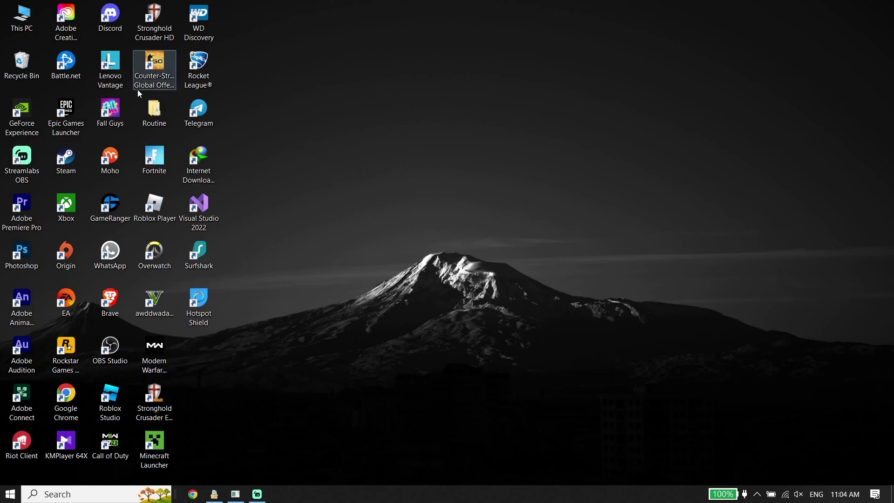
Move the GeForce Experience shortcut to an empty area of the desktop.
left_click_drag(21, 114, 272, 146)
left_click_drag(363, 129, 373, 135)
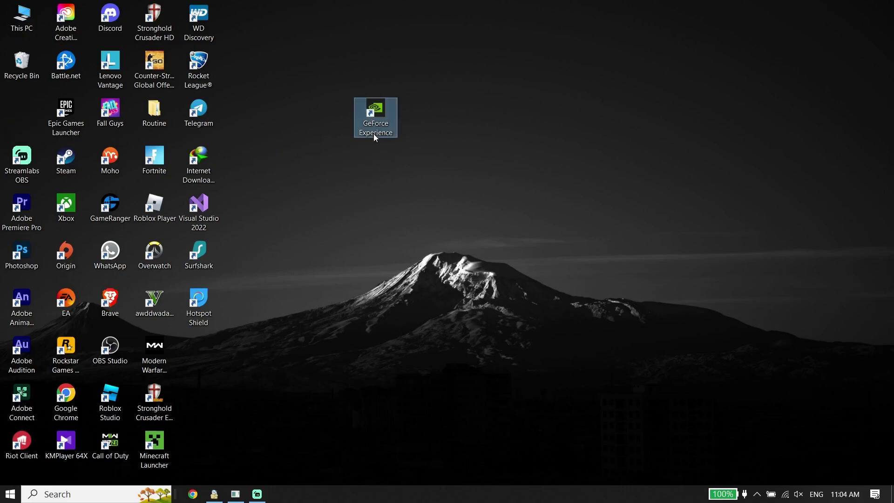
left_click(361, 169)
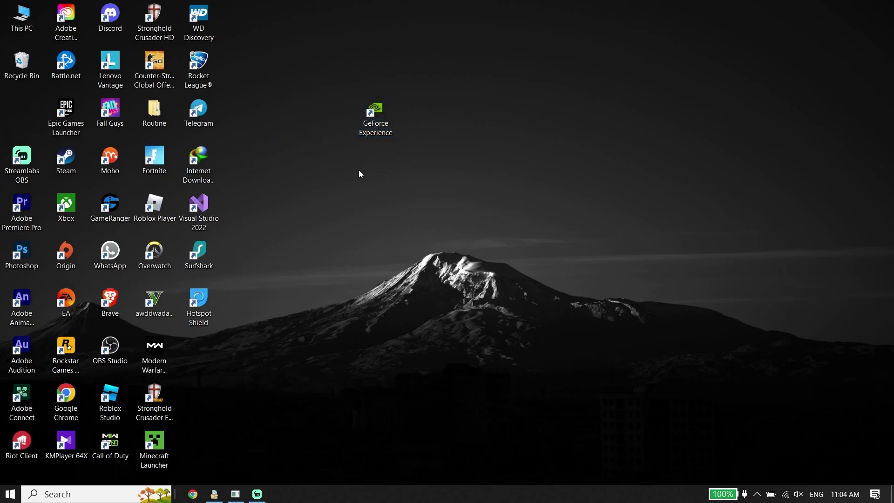
Check the available driver in GeForce Experience, minimize it, and return its shortcut to its original place on the desktop.
double_click(376, 119)
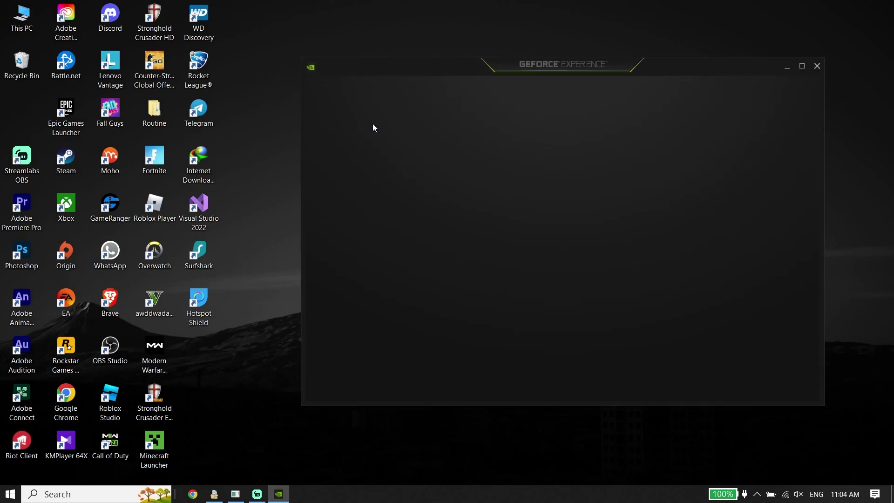
left_click_drag(384, 68, 342, 68)
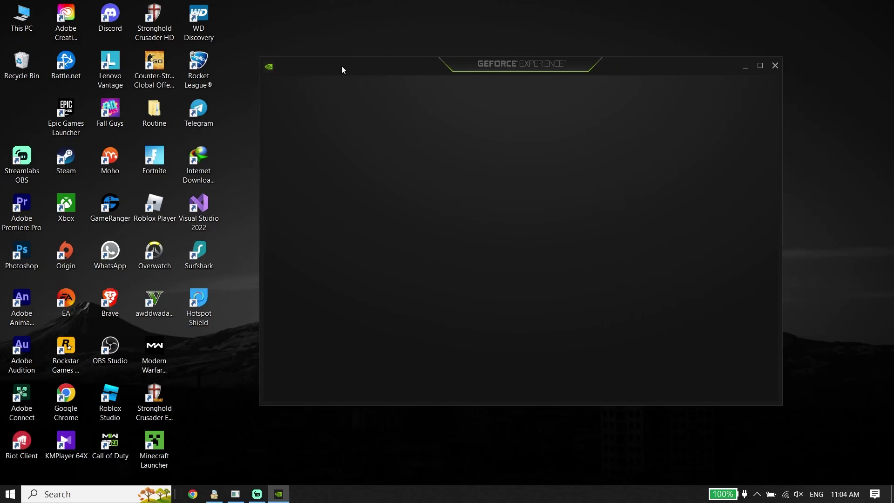
left_click(382, 97)
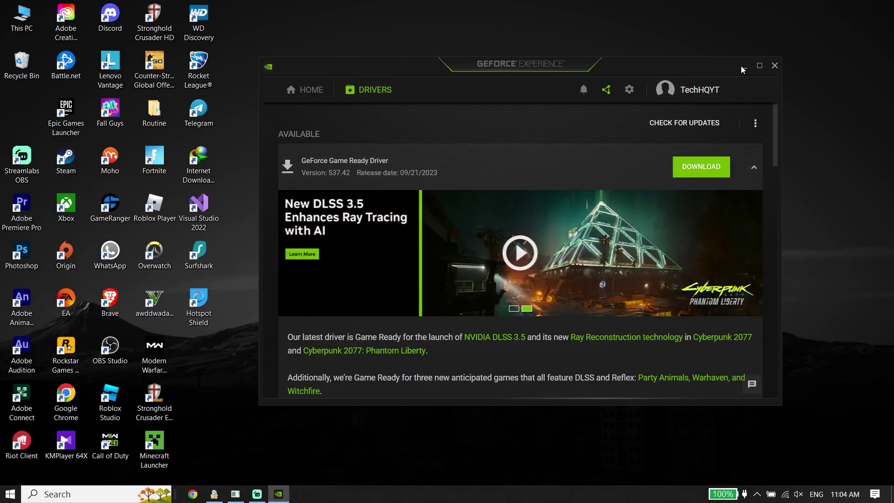
left_click(743, 66)
left_click_drag(389, 122, 35, 122)
left_click(394, 181)
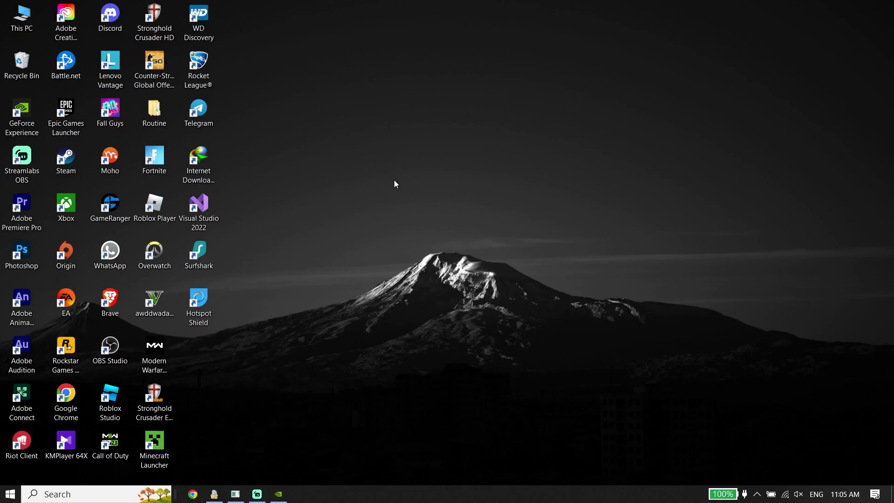
Open the Windows Update settings to review the available updates, and close the settings window.
left_click(70, 494)
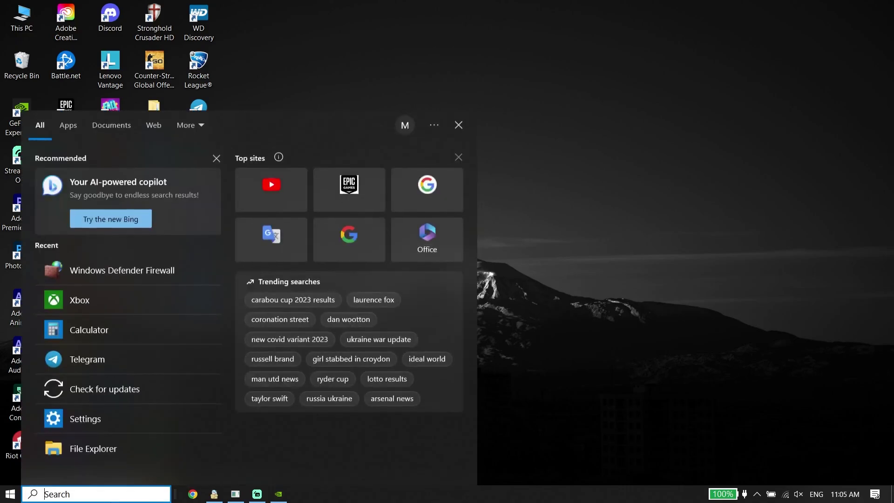
type("ch")
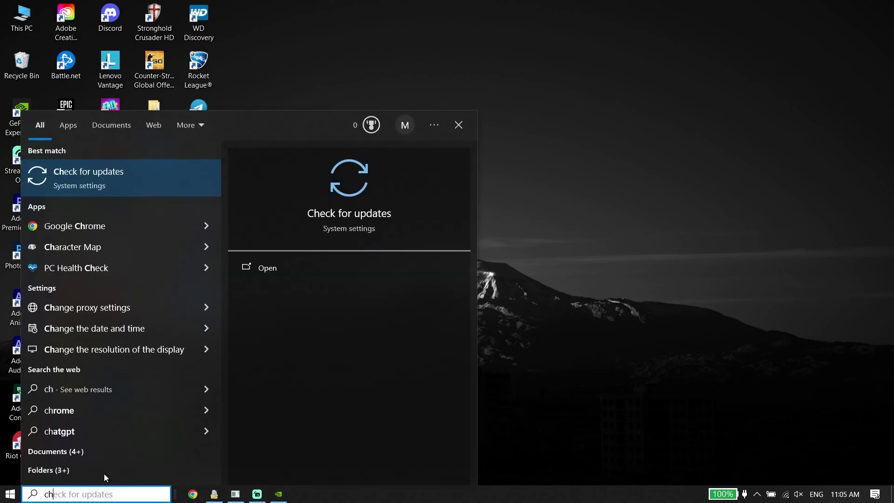
left_click(47, 180)
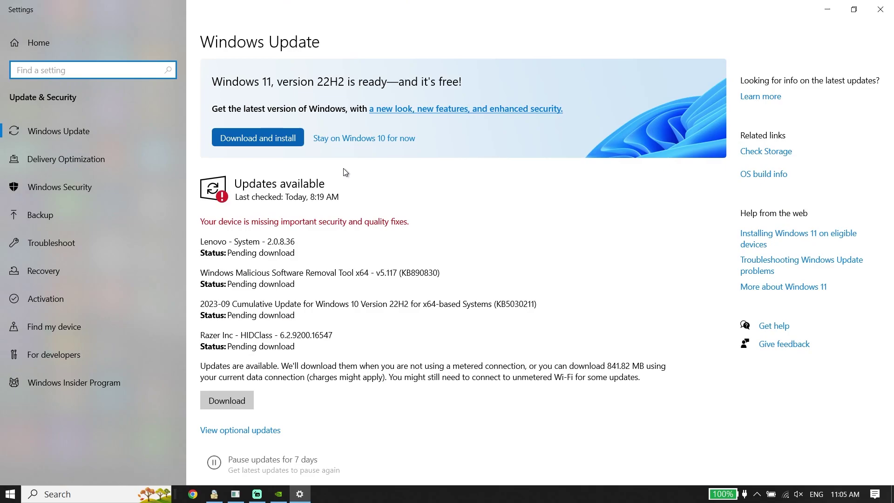
left_click(893, 8)
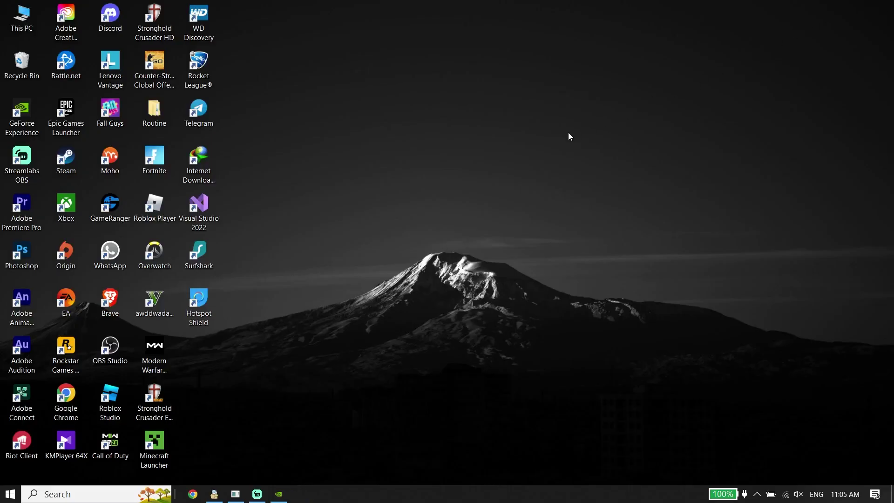